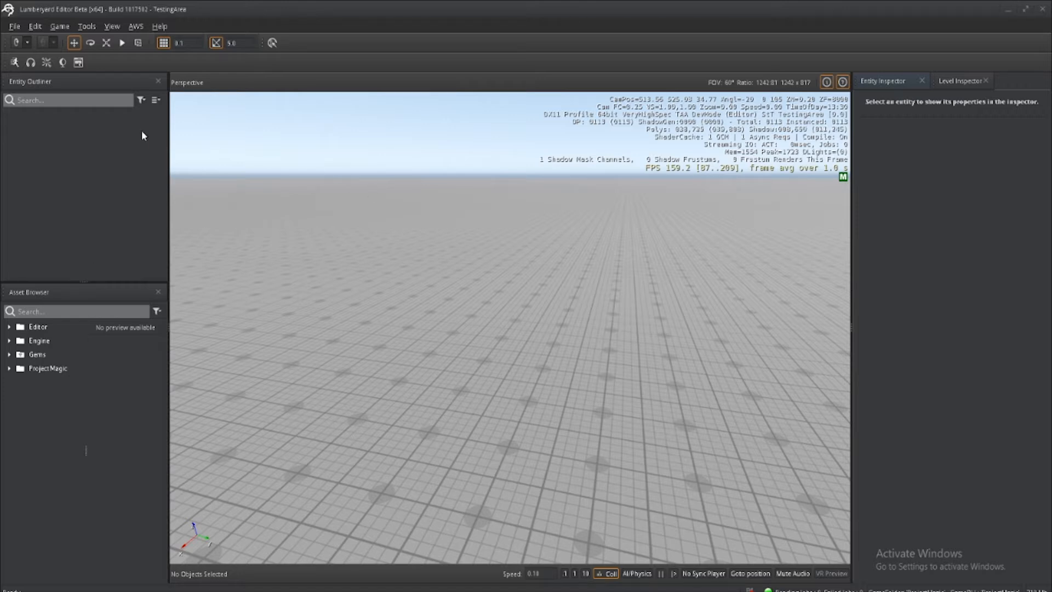
- Create a new entity in the empty level and add a PhysX Terrain component to it
right_click(109, 132)
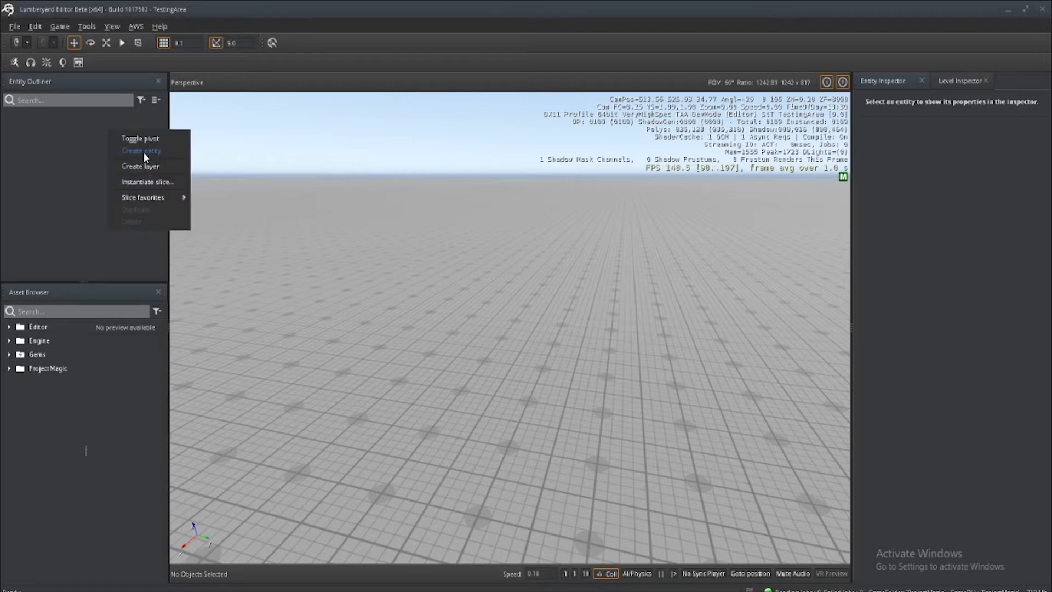
click(143, 153)
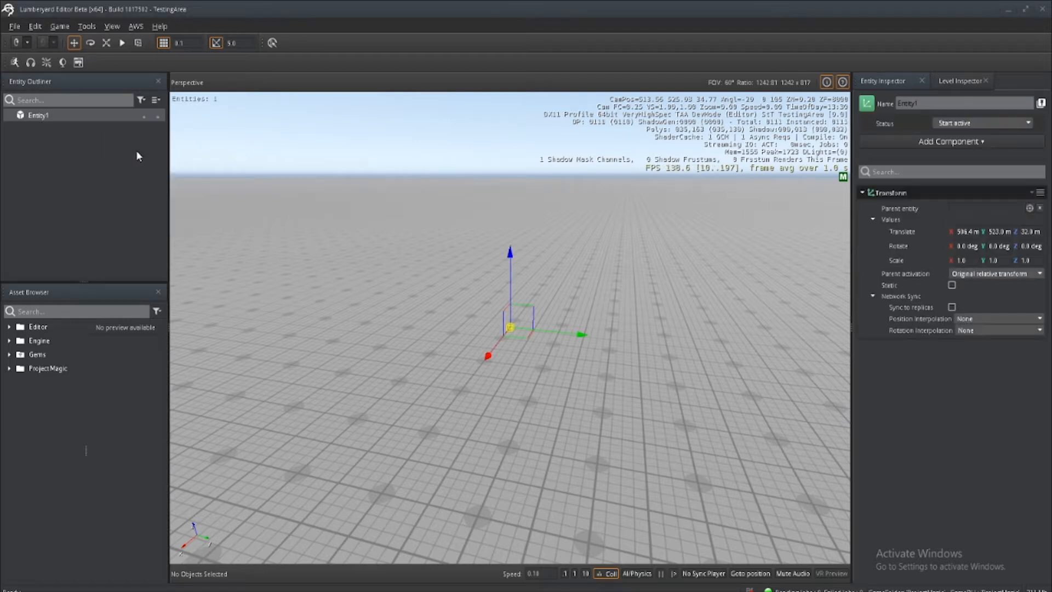
click(905, 142)
scroll(933, 323, down, 10)
scroll(935, 324, down, 8)
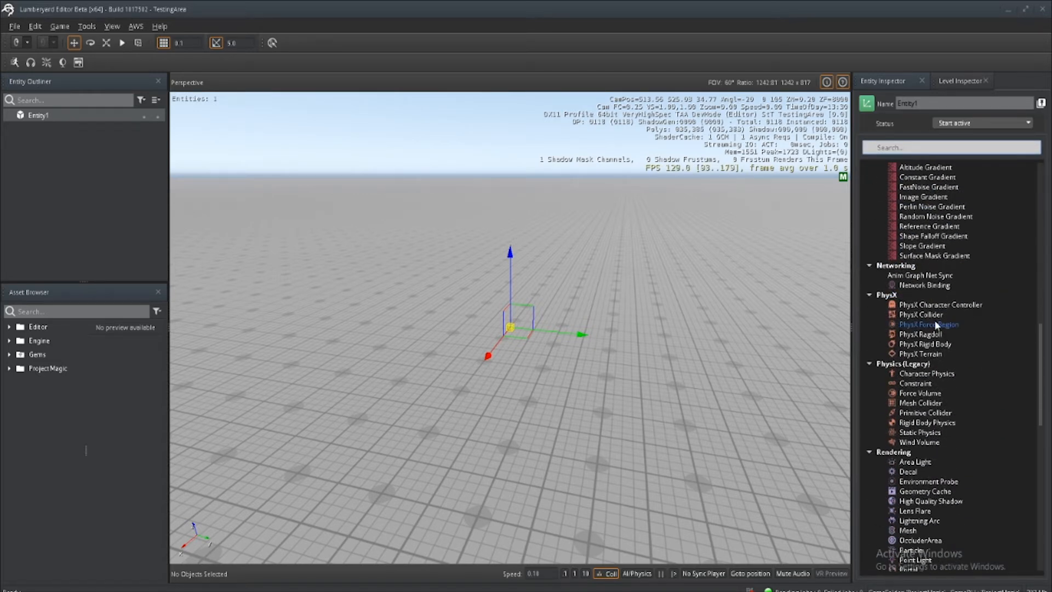
click(925, 354)
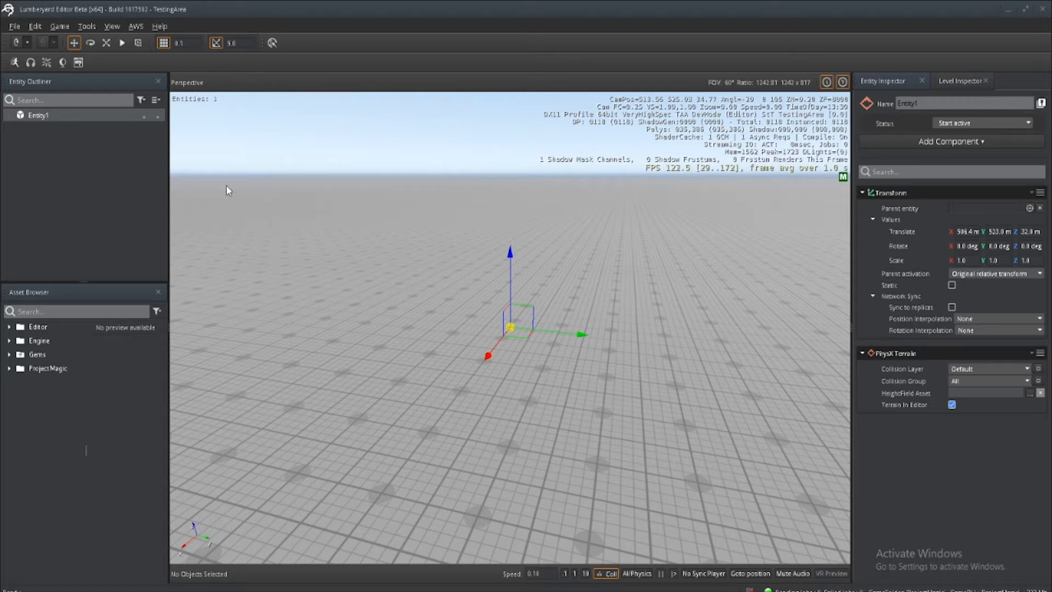
- Name the new PhysX Terrain entity Floor
double_click(951, 103)
text(Floor)
key(Return)
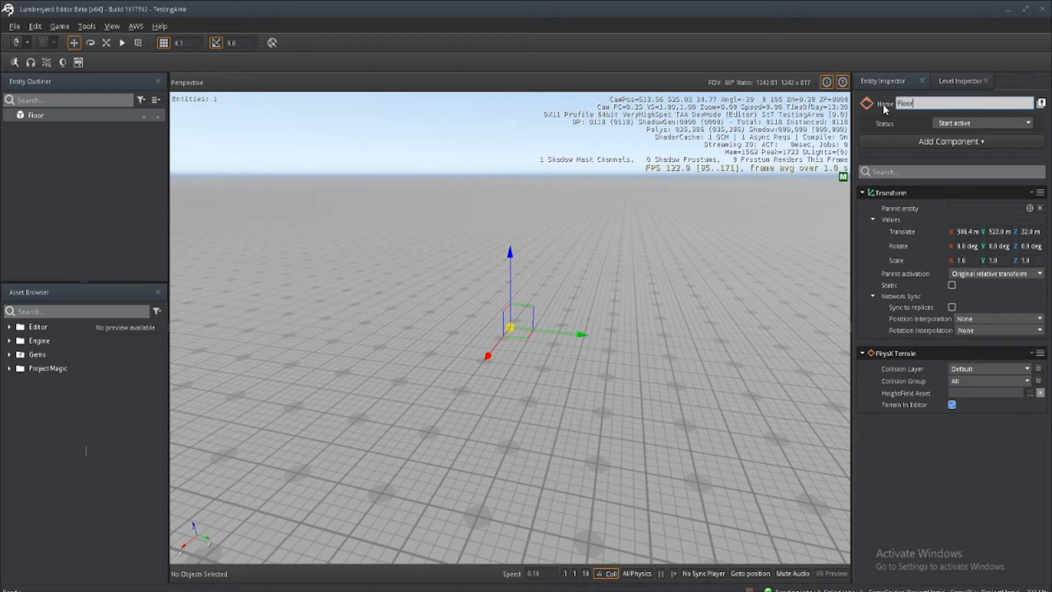
- Rename the Floor entity as Terrain
key(ctrl+a)
key(BackSpace)
text(Terrain)
key(Return)
- Create a second entity in the level and name it Nav Mesh Area
right_click(46, 138)
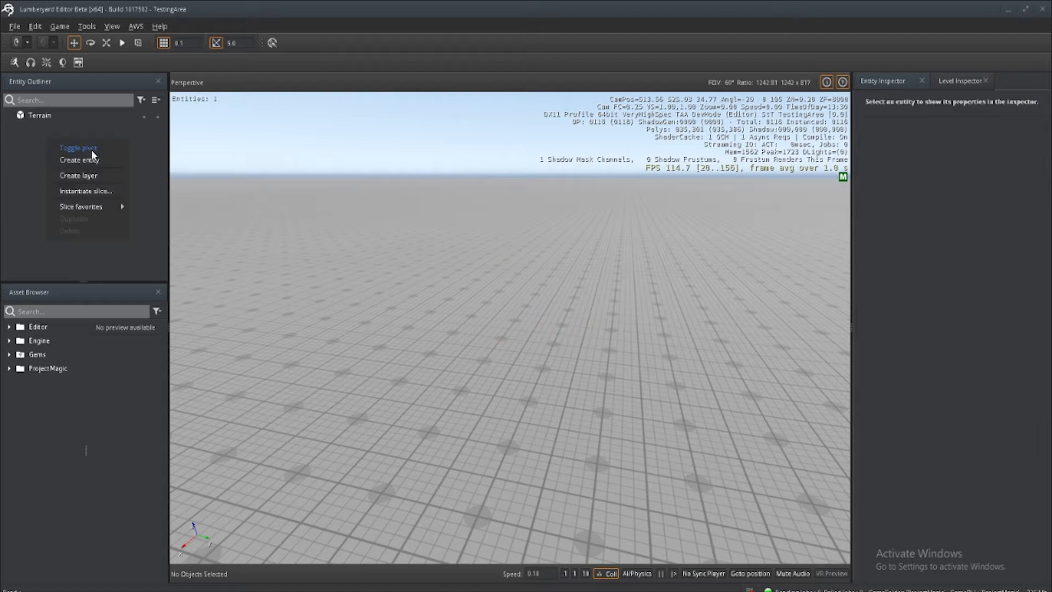
click(88, 160)
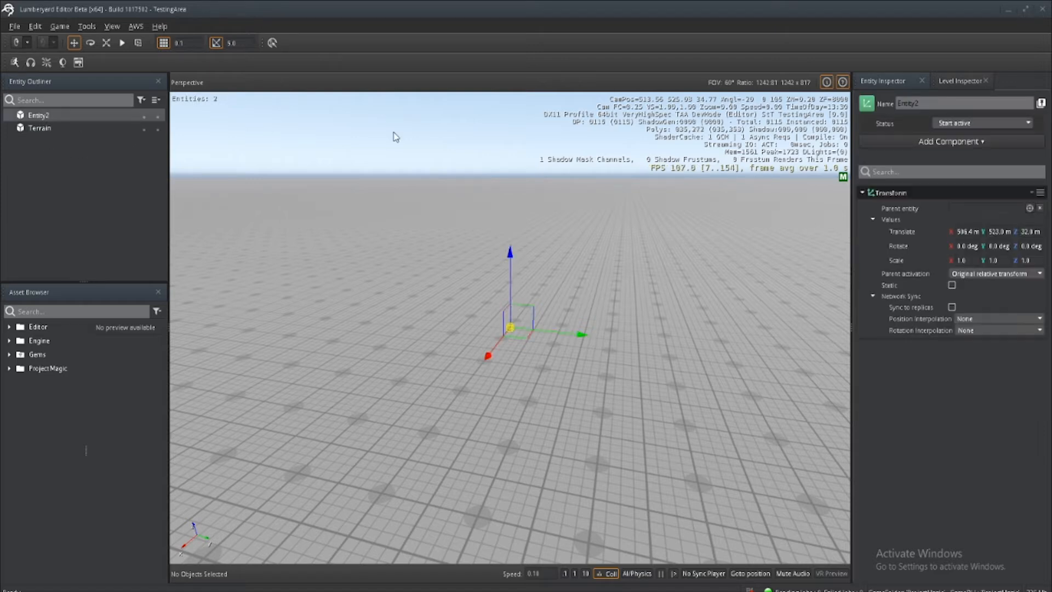
double_click(932, 104)
text(Nav Mes)
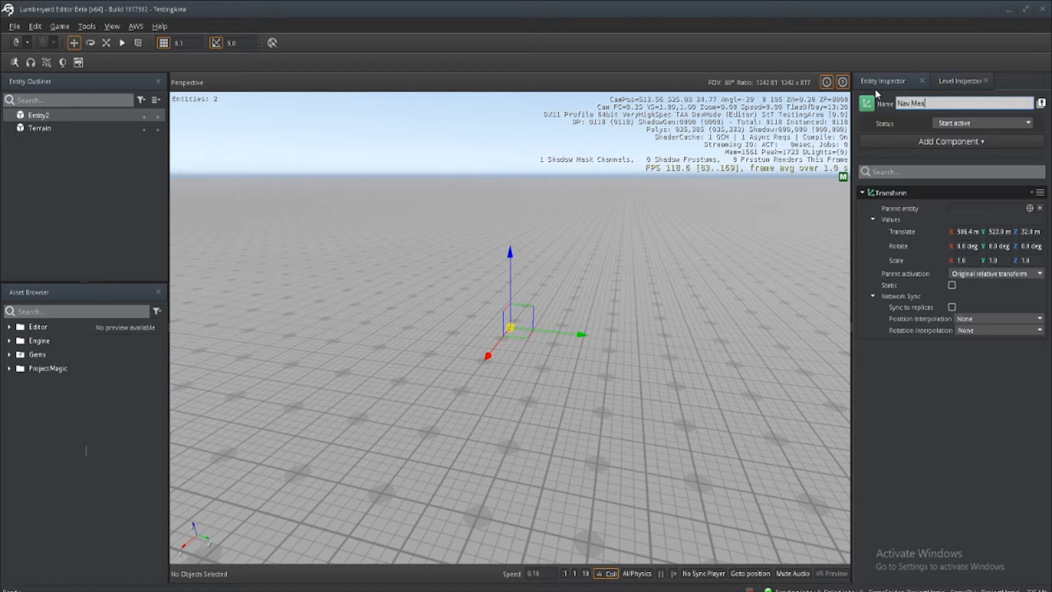
text(h Area)
key(Return)
- Add a Navigation Area component to the Nav Mesh Area entity, plus its required Polygon Prism Shape component
click(943, 142)
scroll(946, 247, up, 10)
scroll(947, 255, up, 10)
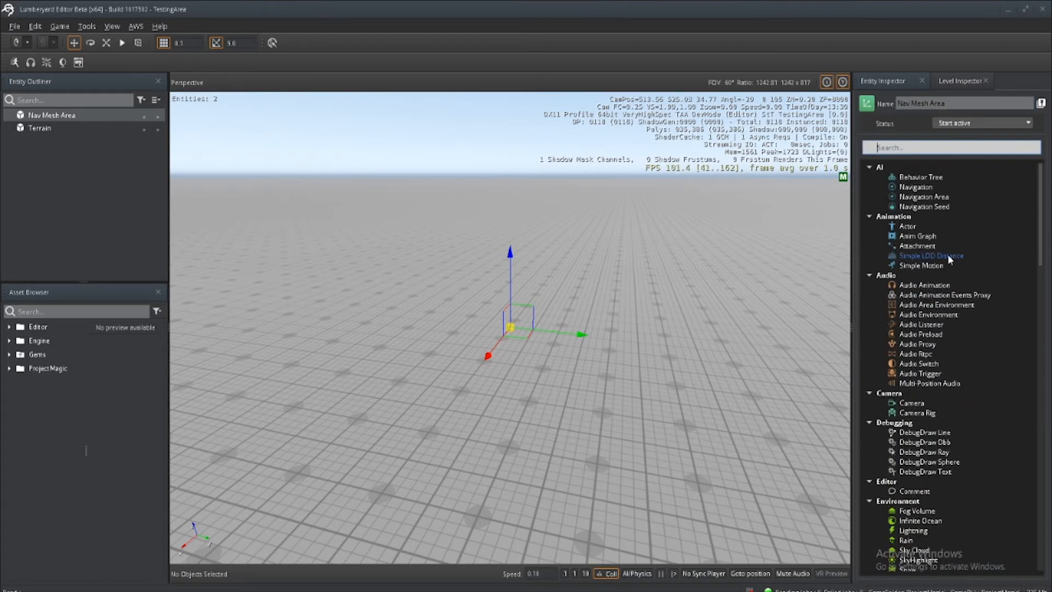
click(930, 196)
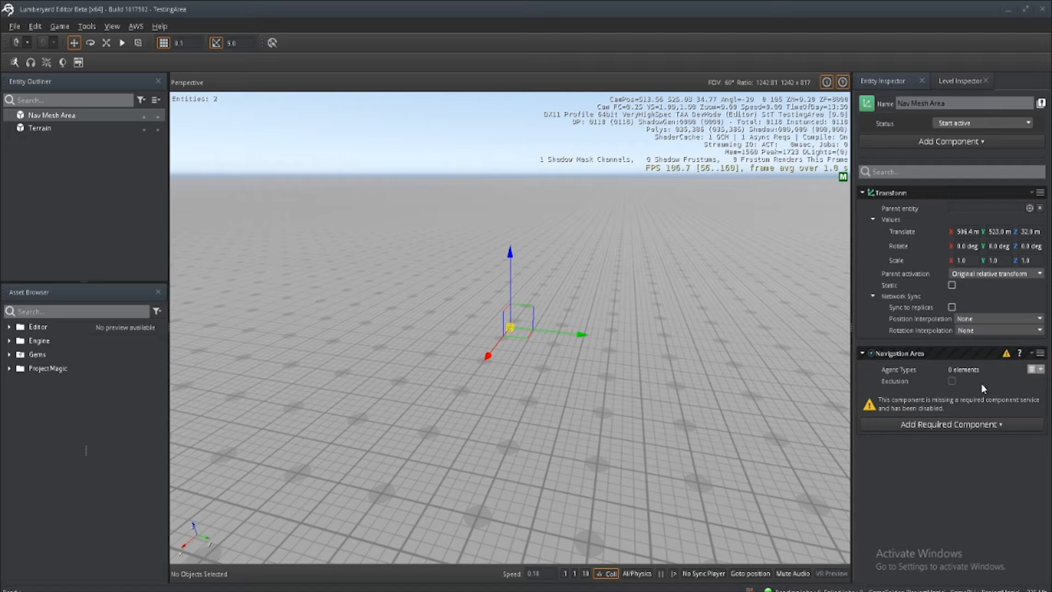
click(952, 425)
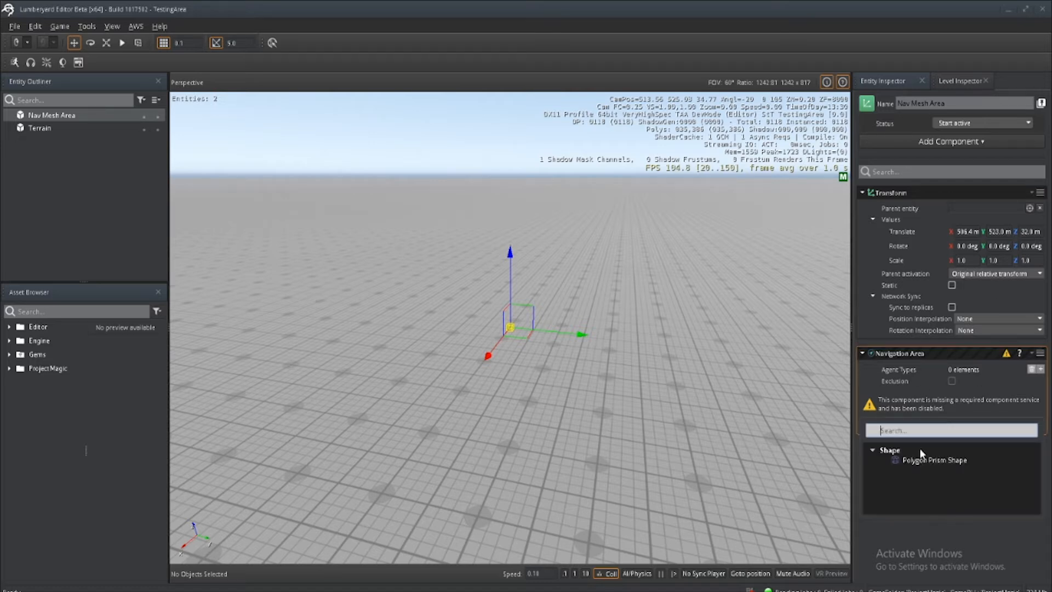
click(961, 460)
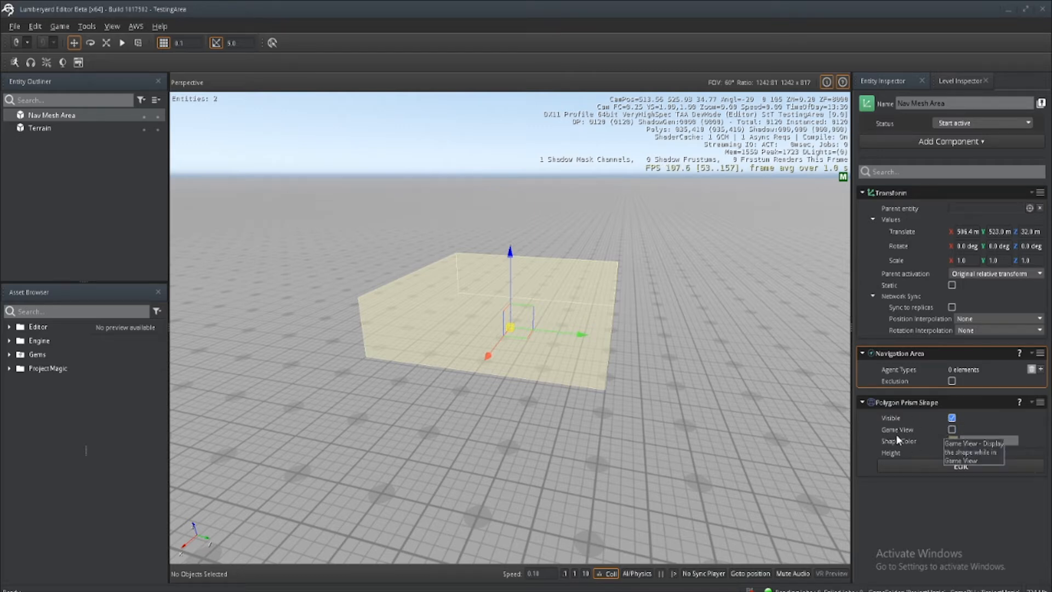
- Edit the polygon prism to raise it to about 4.3 m and extend its footprint into a large area, and finish editing
click(951, 466)
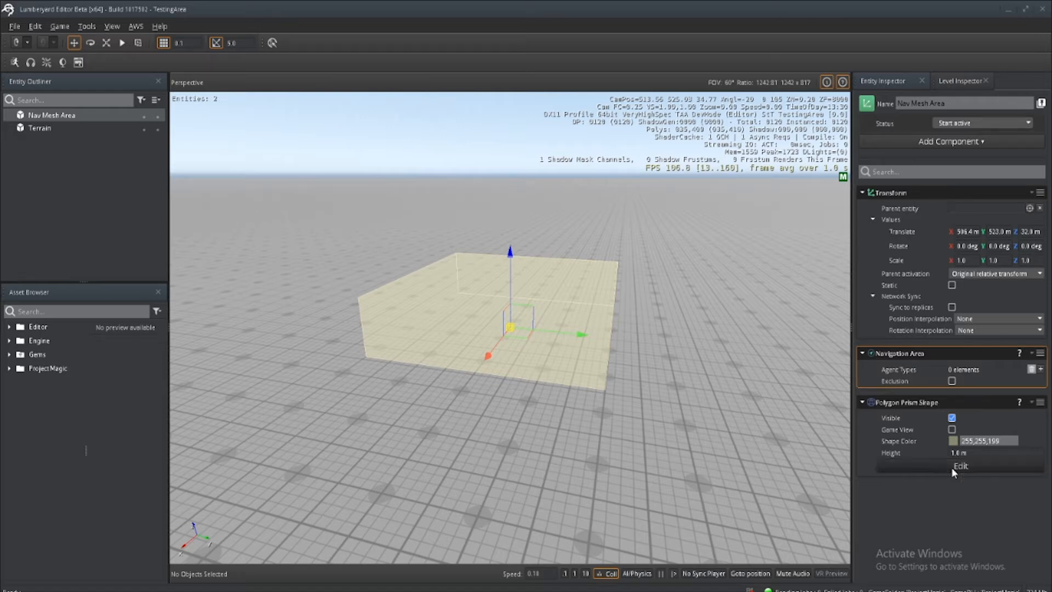
drag(438, 292, 431, 214)
click(378, 330)
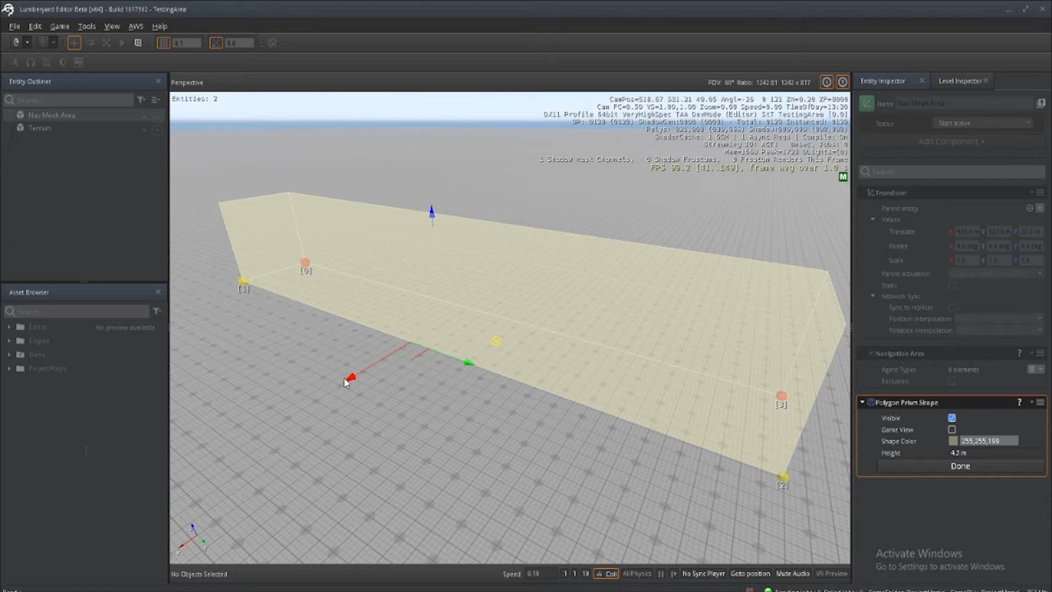
drag(336, 373, 202, 501)
scroll(202, 502, down, 5)
click(960, 466)
- Move the Nav Mesh Area entity to about X 493.0 m and Z 31.2 m so its prism covers the floor
drag(507, 361, 541, 310)
scroll(540, 310, up, 8)
scroll(540, 310, down, 5)
- Set the polygon prism's shape color to green 0,170,0
click(953, 440)
click(459, 222)
click(593, 403)
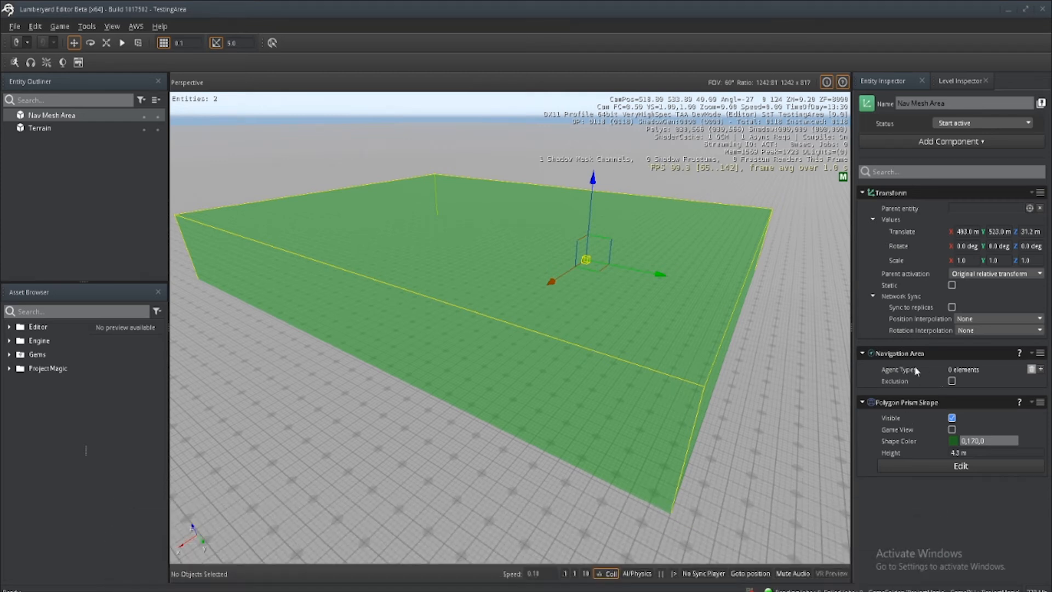
- Add one agent type entry to the Navigation Area component and open its list of choices
click(1041, 370)
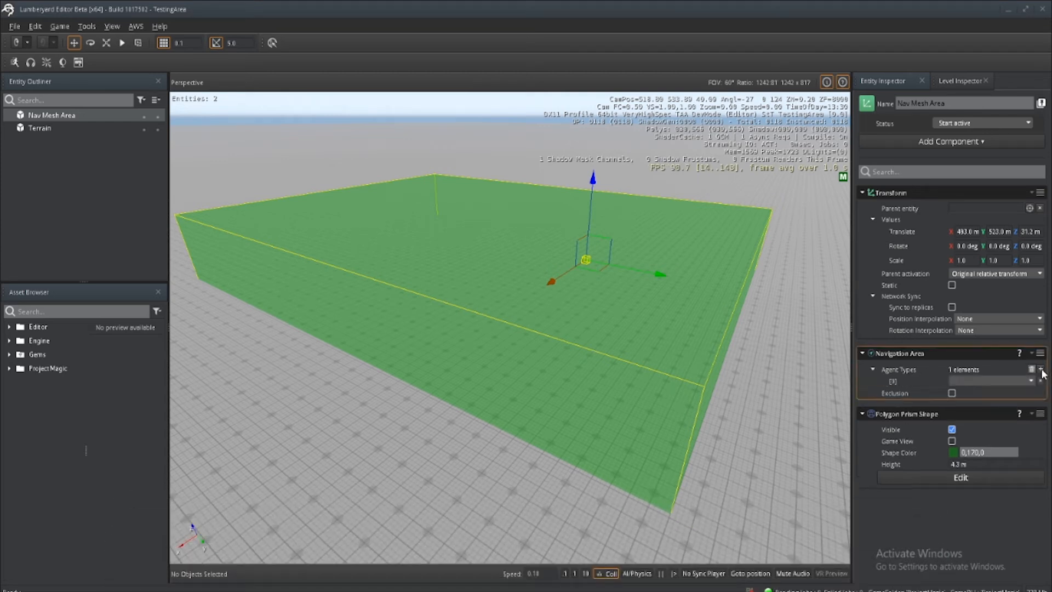
click(971, 379)
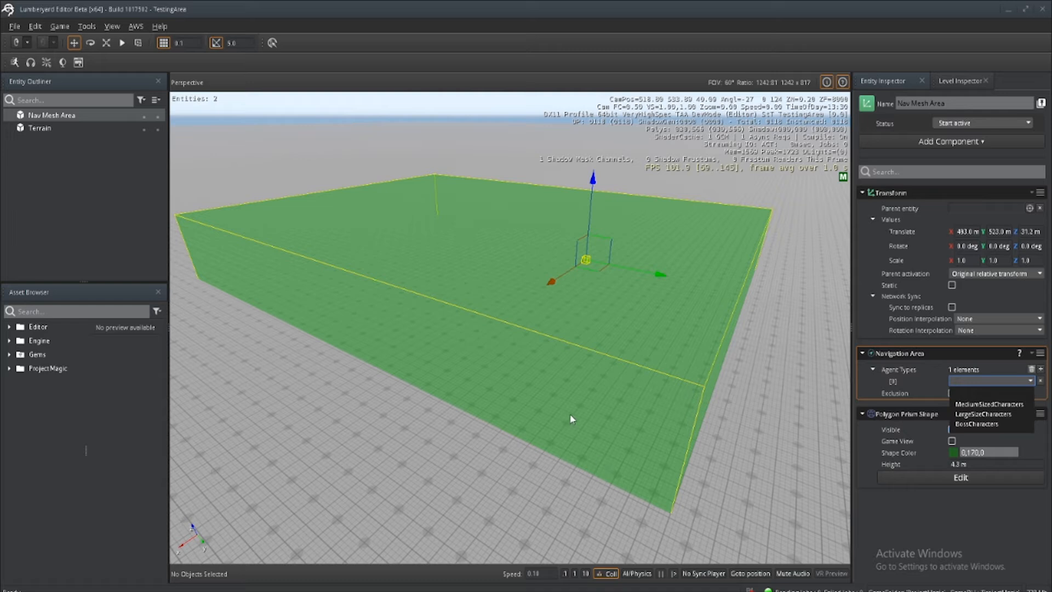
- Open Navigation.xml from ProjectMagic's Scripts\AI folder in Notepad++, examine its agent type definitions, and close it
mouse_move(361, 568)
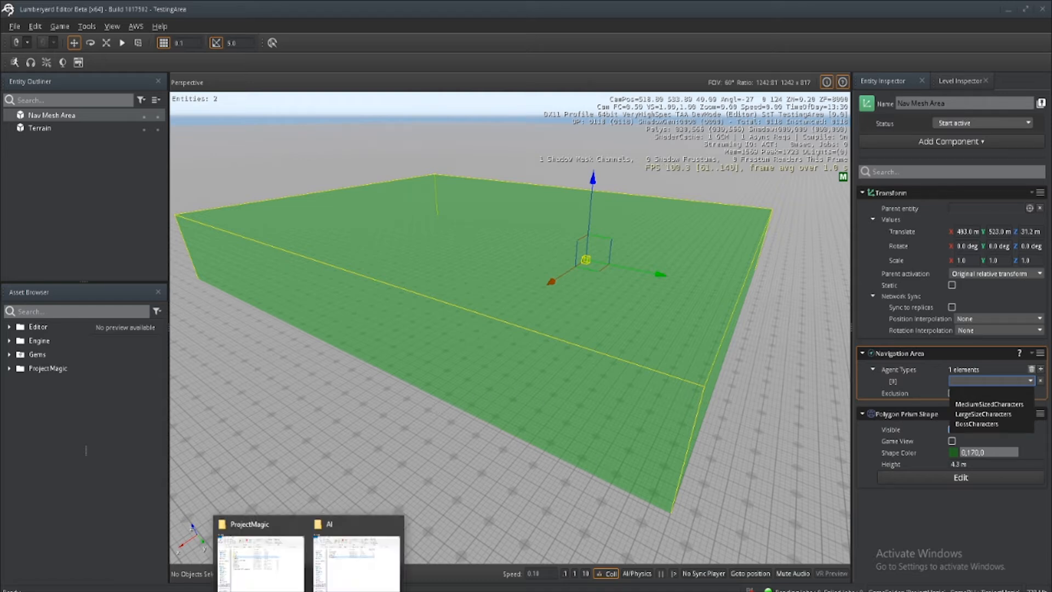
click(287, 569)
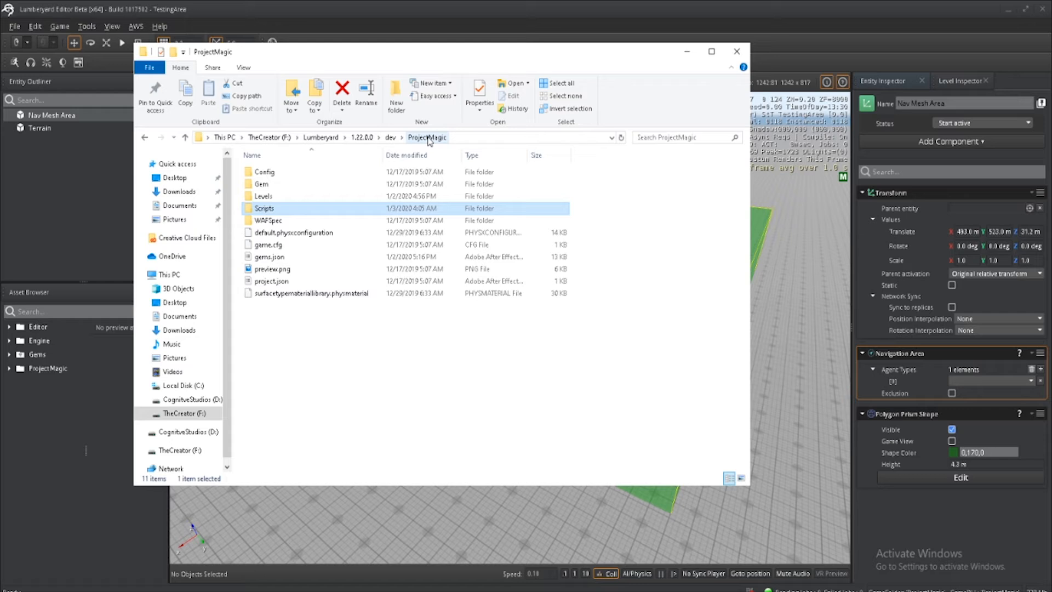
double_click(269, 210)
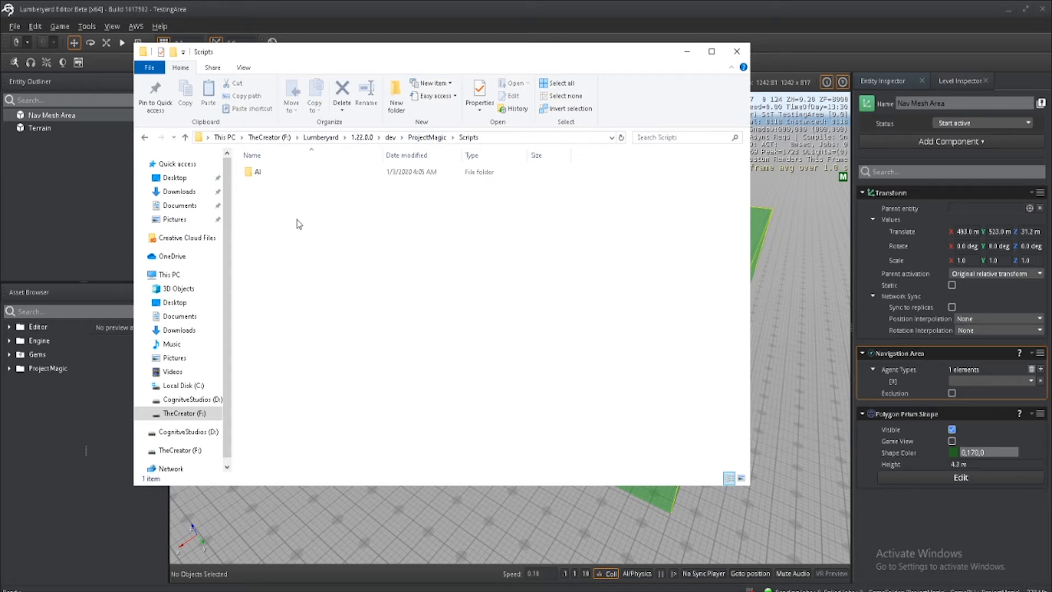
double_click(276, 174)
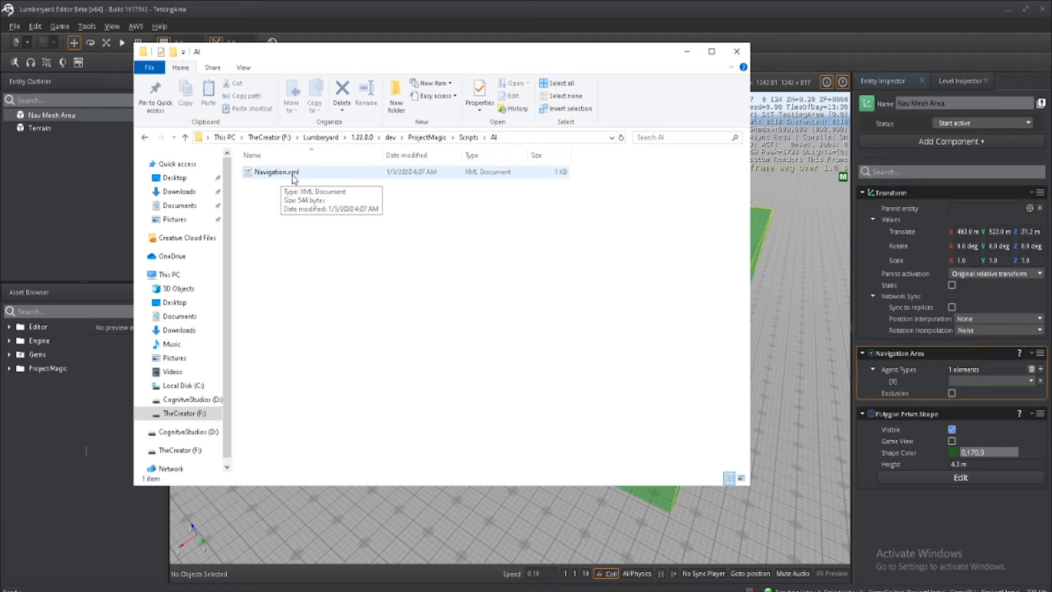
right_click(292, 175)
click(342, 247)
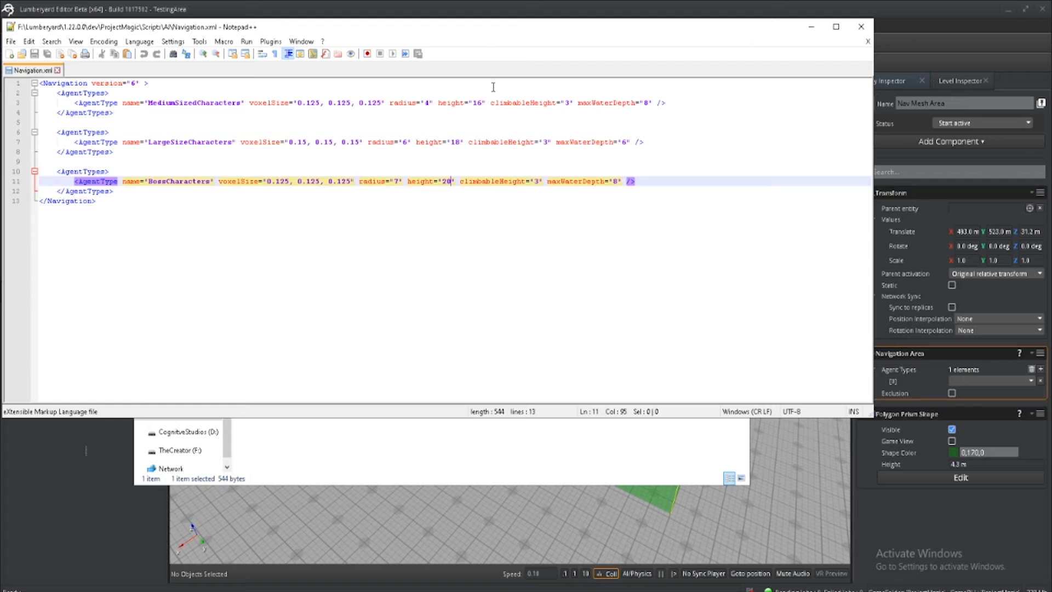
click(861, 26)
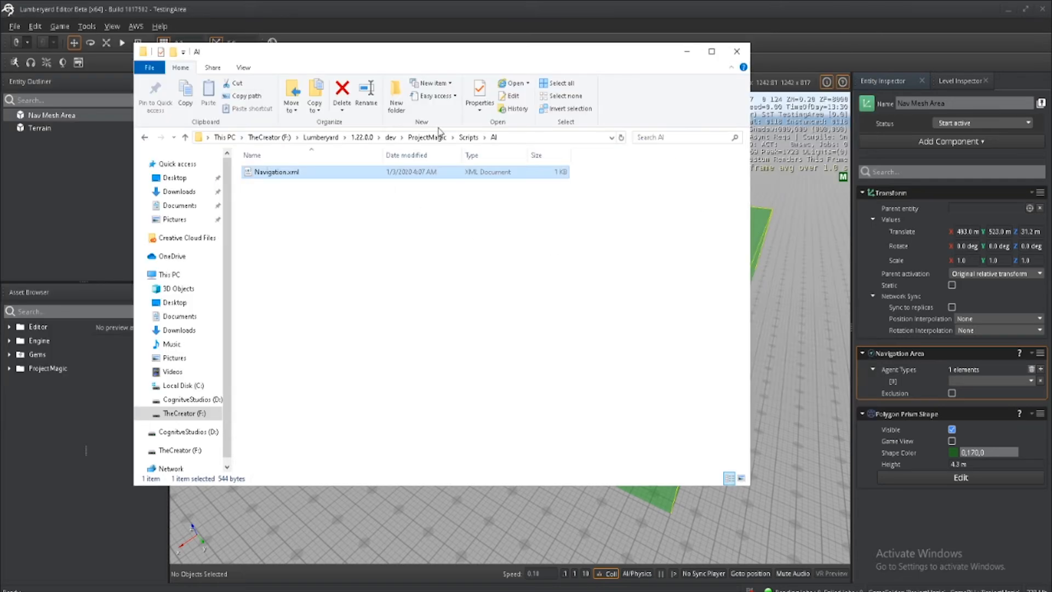
- Examine the AgentTypes block in SamplesProject's Scripts\AI\Navigation.xml as the template source, and close the editor and file window
click(390, 137)
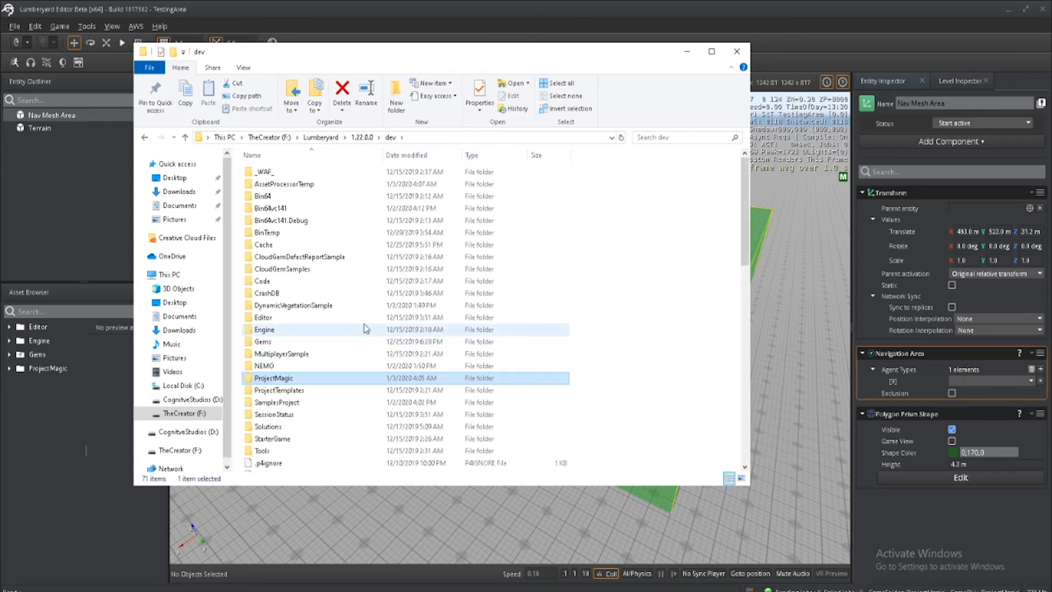
double_click(286, 404)
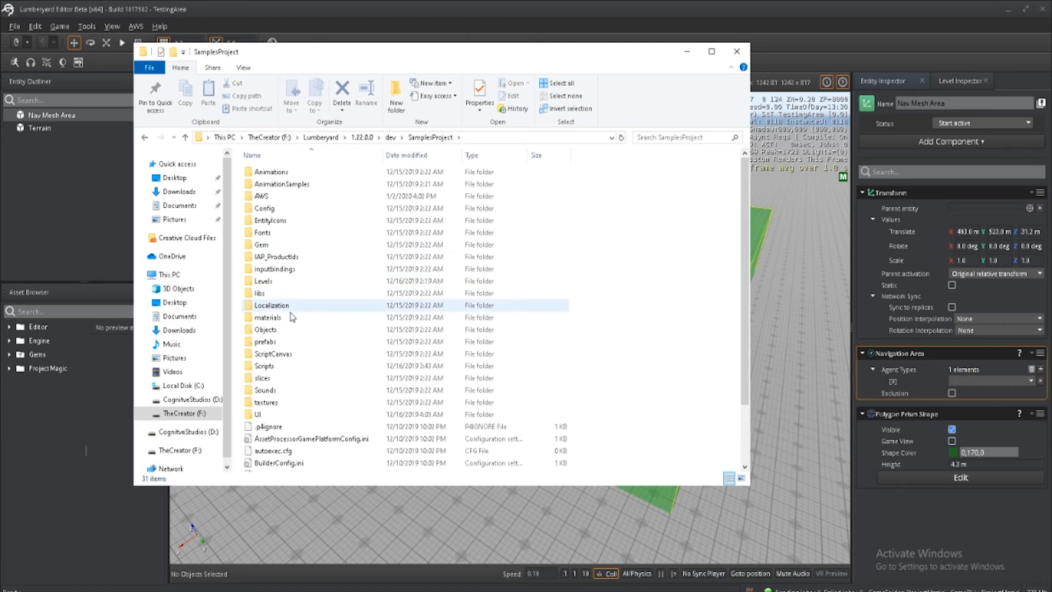
double_click(274, 365)
double_click(277, 173)
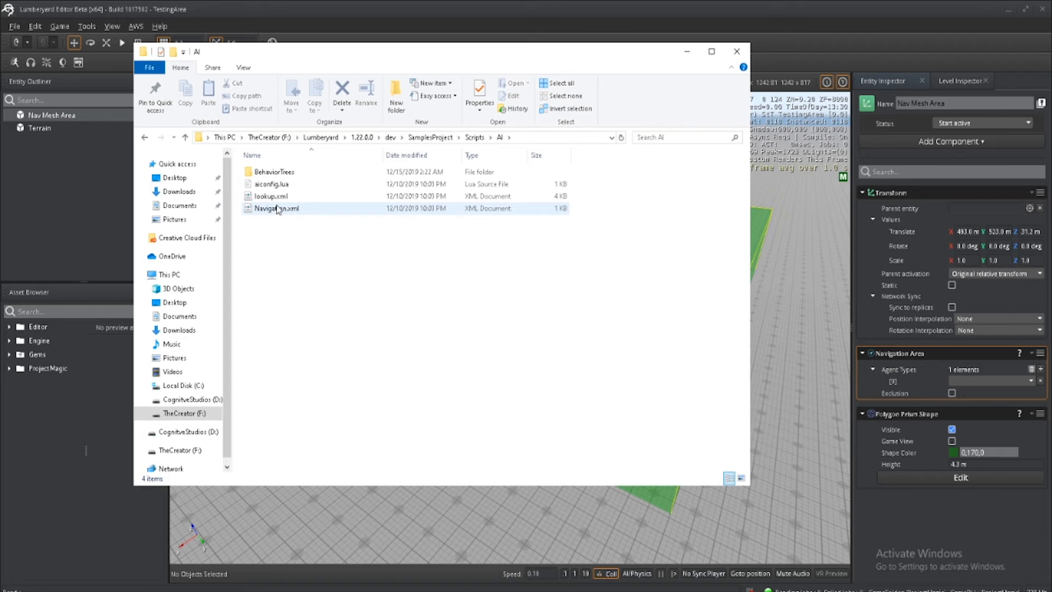
right_click(277, 211)
click(340, 279)
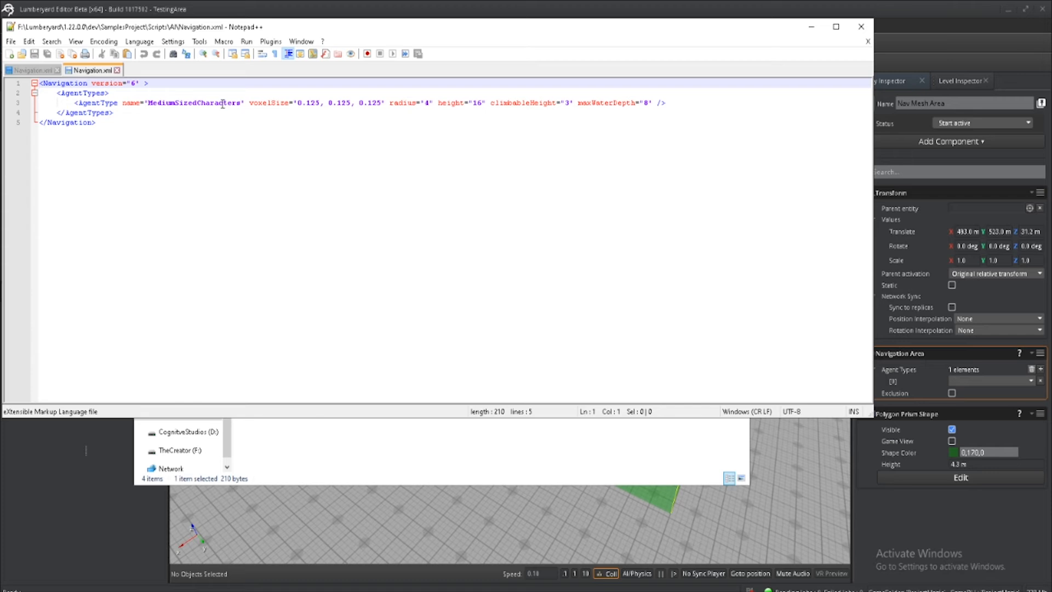
drag(57, 93, 115, 112)
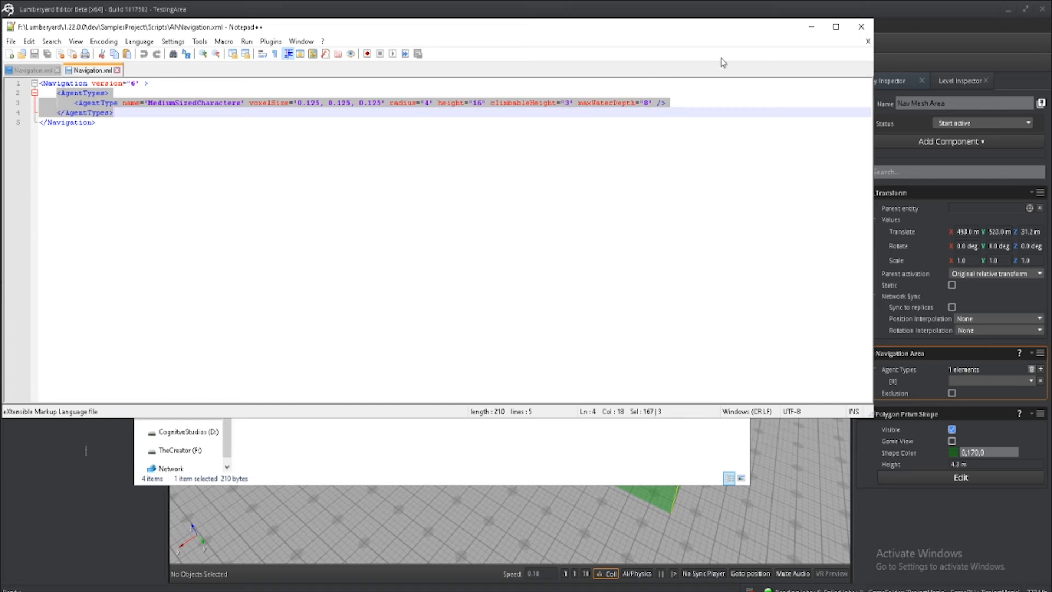
click(860, 27)
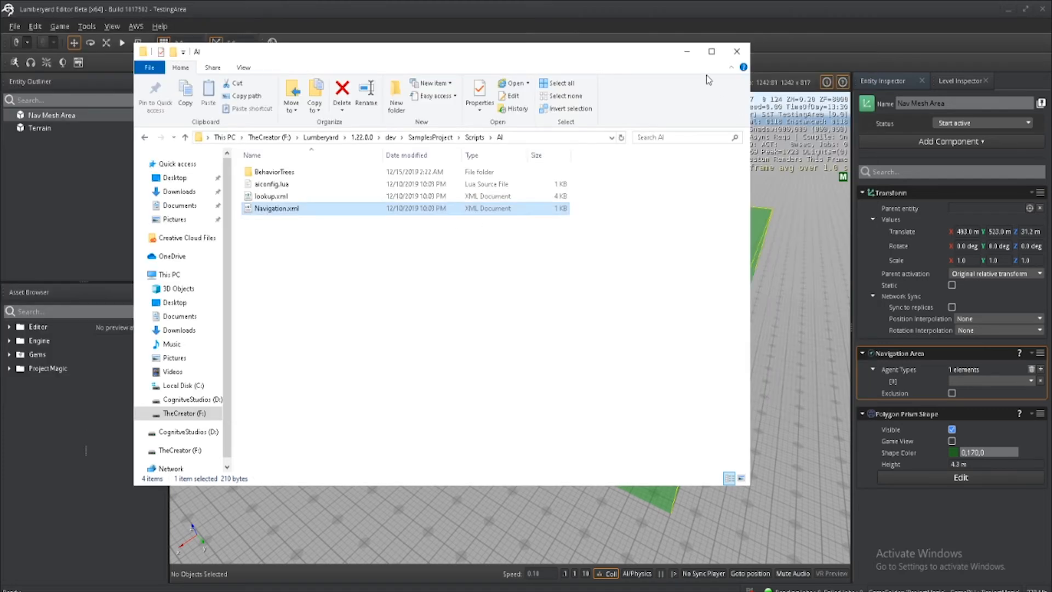
click(736, 52)
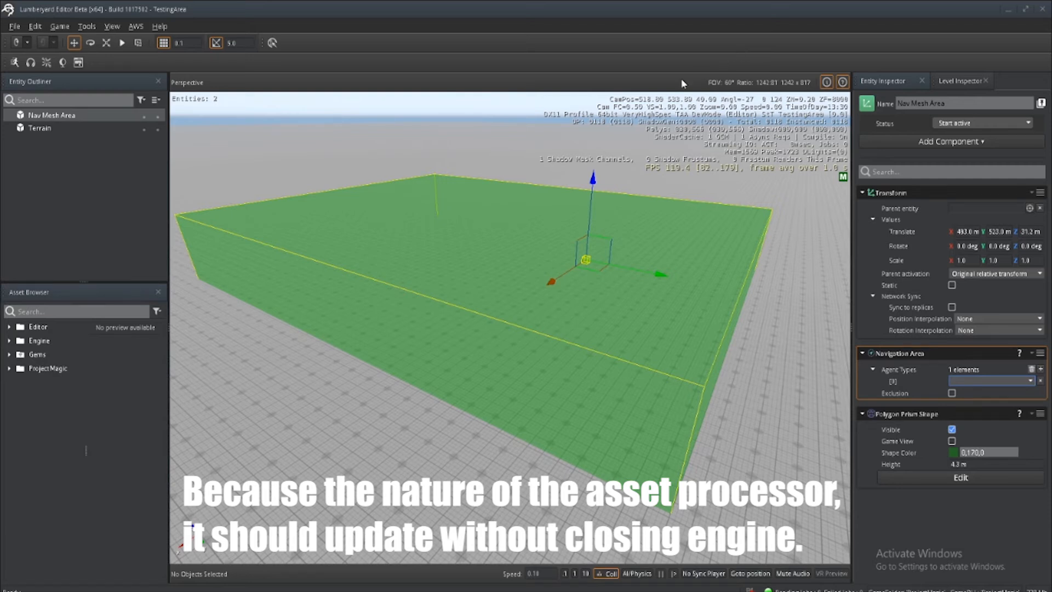
- Set the Navigation Area's agent type to MediumSizedCharacters
click(967, 381)
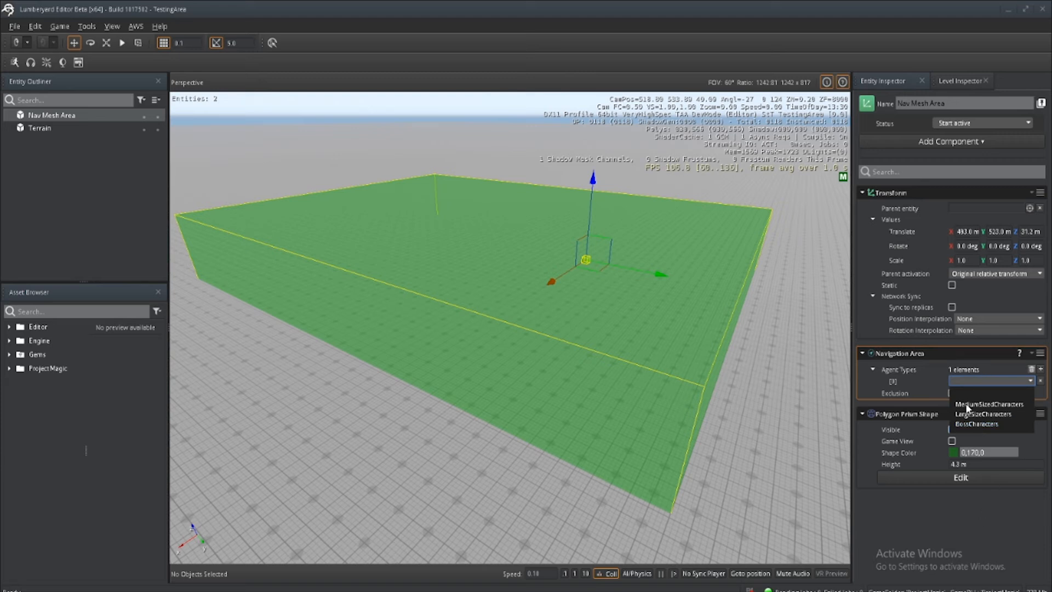
click(988, 404)
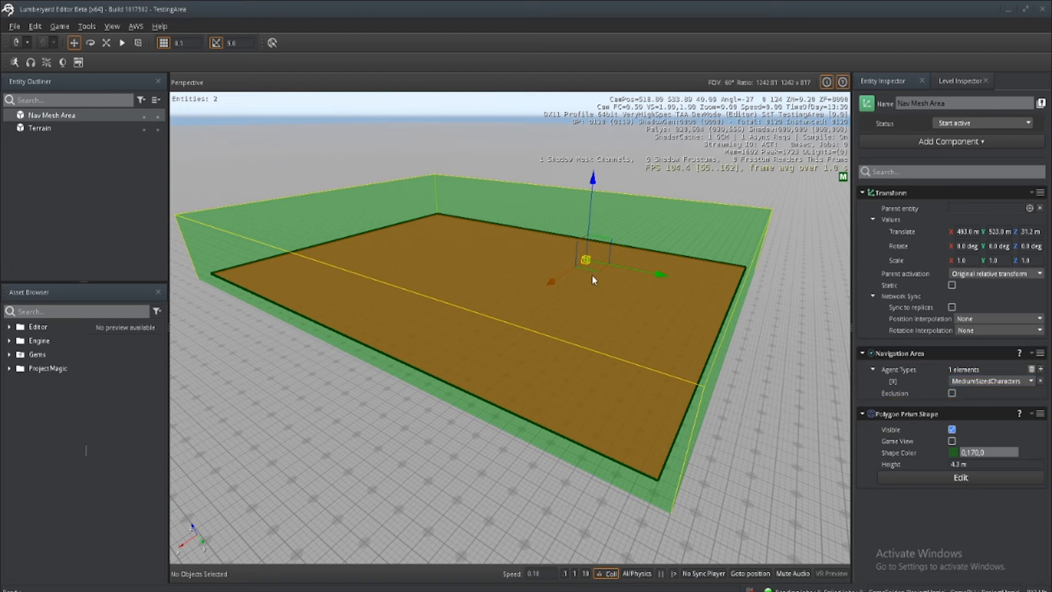
- Create a third entity and add a Navigation Area component with its required Polygon Prism Shape
right_click(32, 155)
click(65, 173)
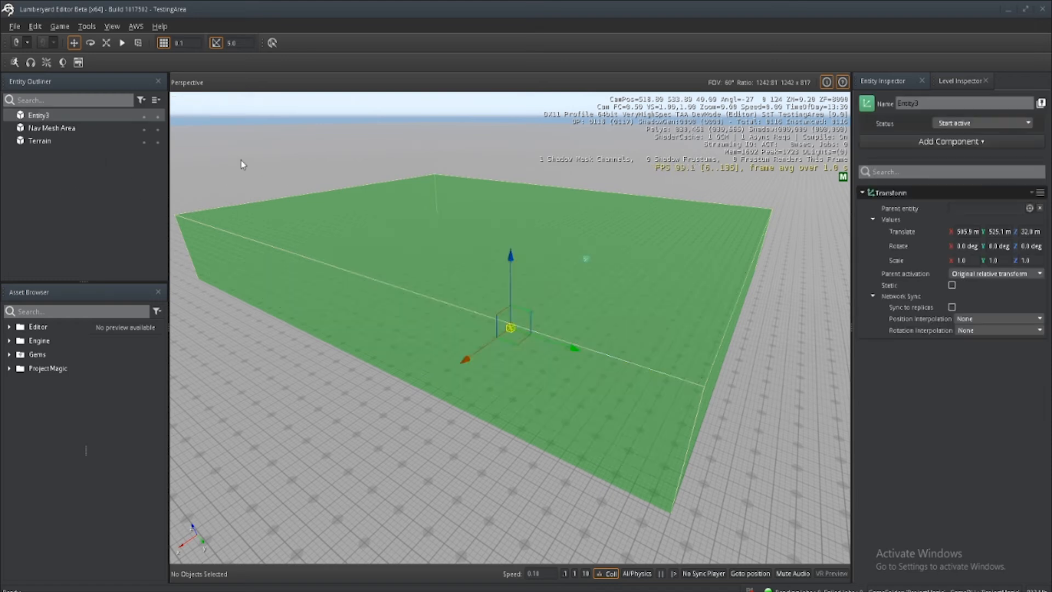
click(920, 140)
click(932, 197)
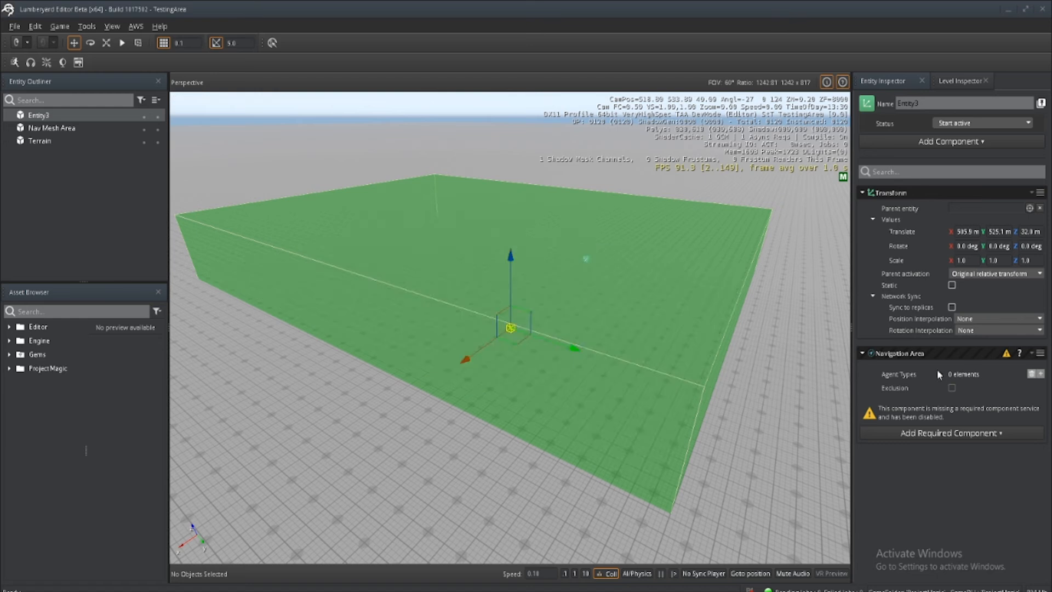
click(946, 425)
click(949, 462)
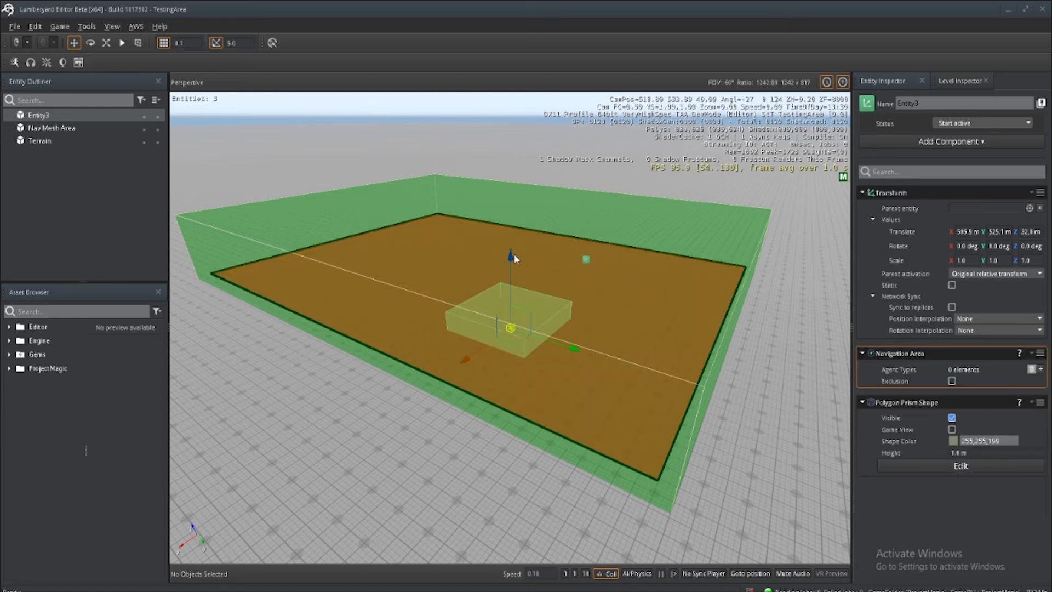
- Lower the third entity to about 31.8 m in Z and add MediumSizedCharacters as its Navigation Area's agent type
drag(514, 259, 515, 263)
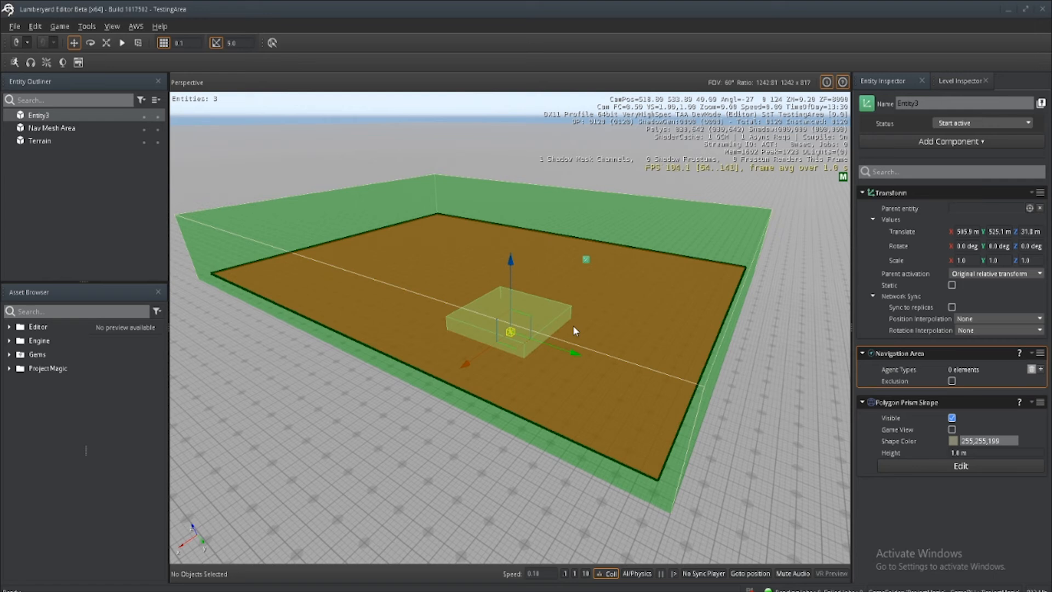
click(1040, 369)
click(951, 381)
click(990, 403)
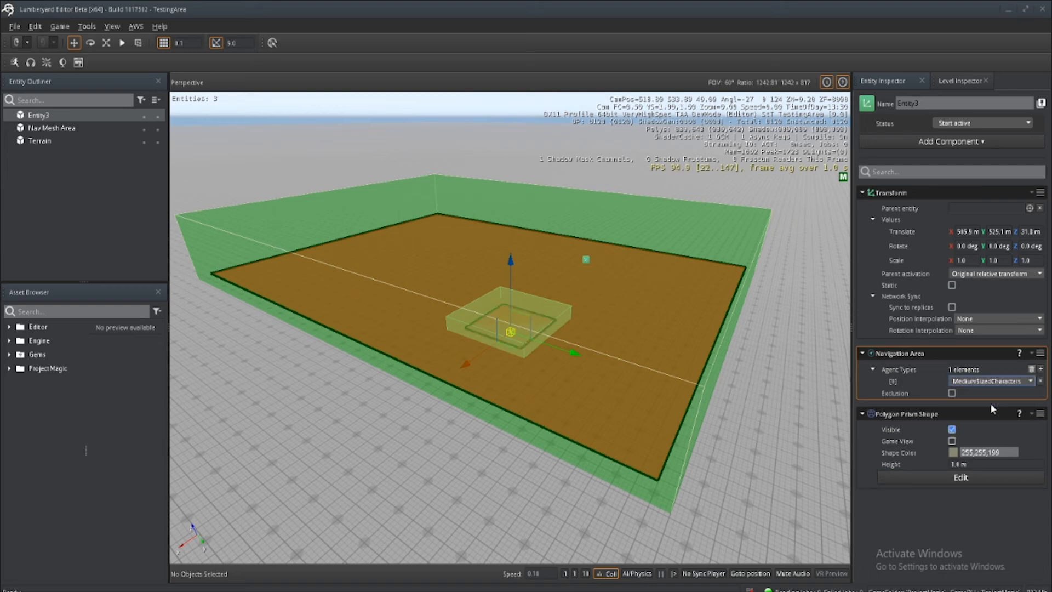
- Inspect the small navigation area up close and enable exclusion on the third entity's Navigation Area
scroll(459, 316, up, 5)
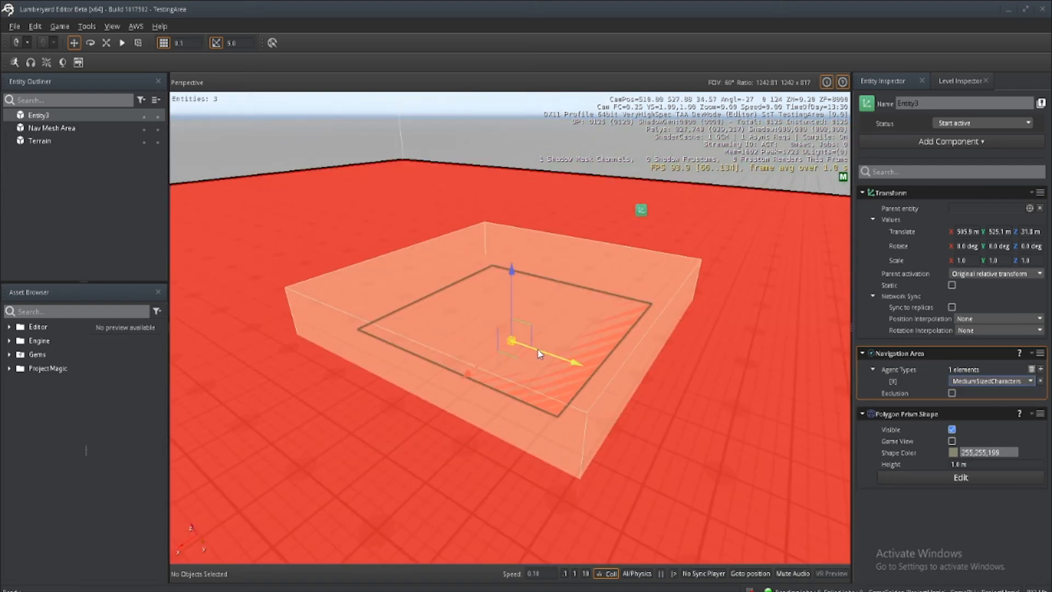
scroll(537, 351, down, 5)
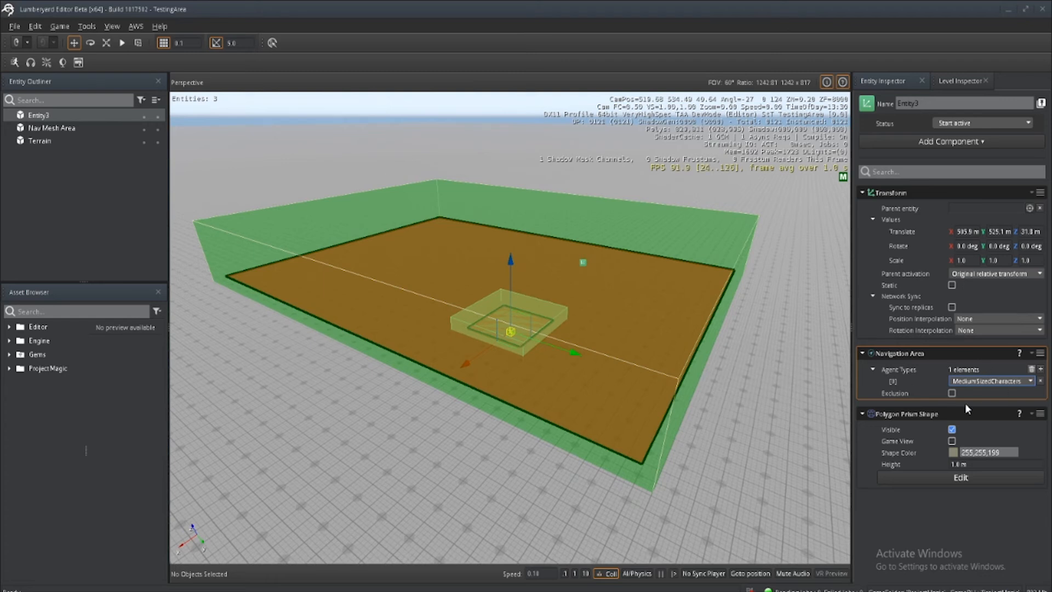
click(951, 393)
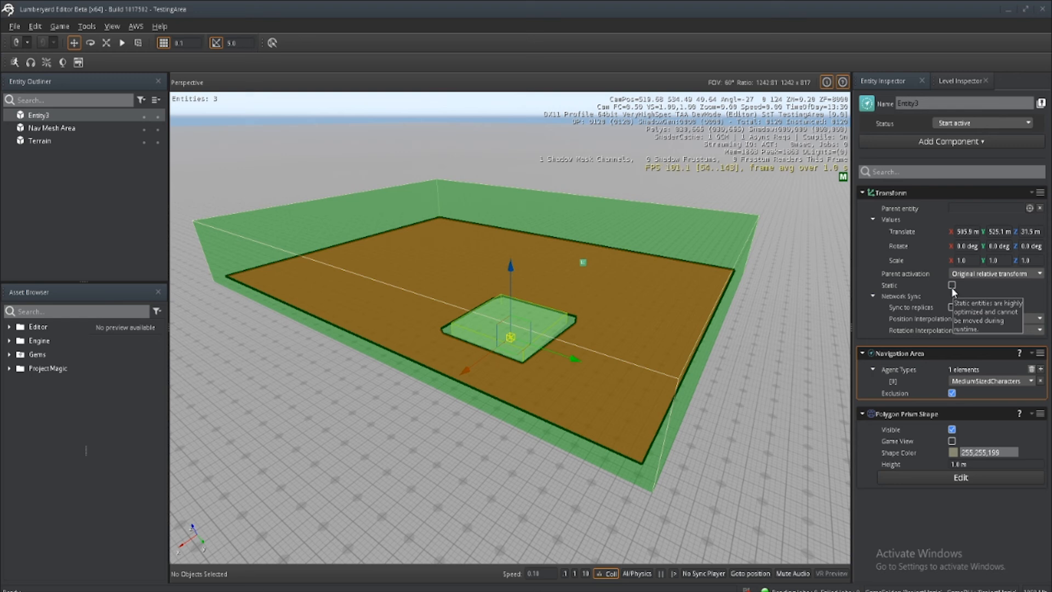
- Delete the third entity, Entity3, from the level
click(43, 118)
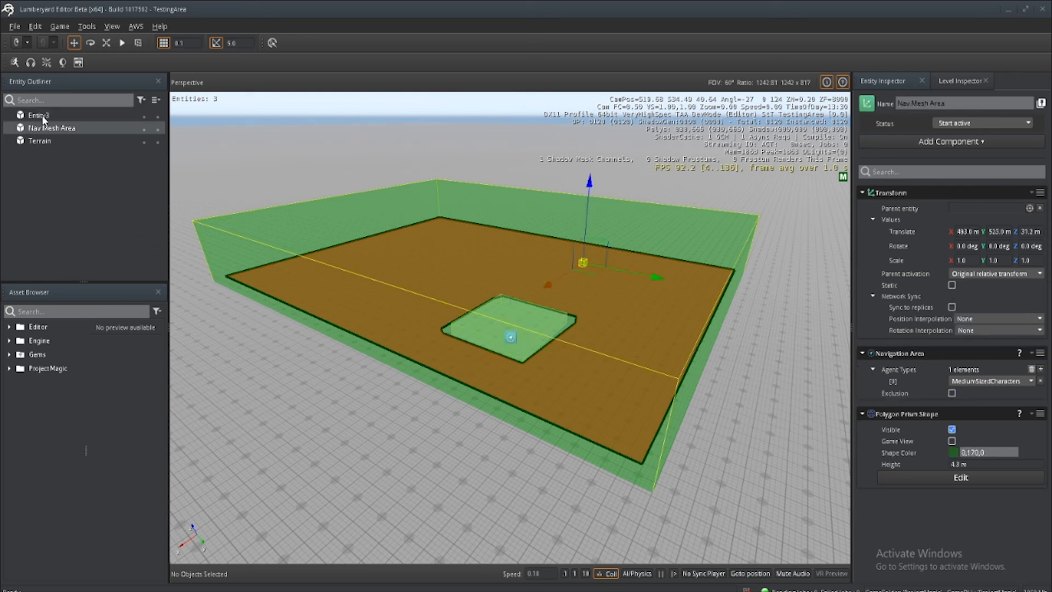
key(Delete)
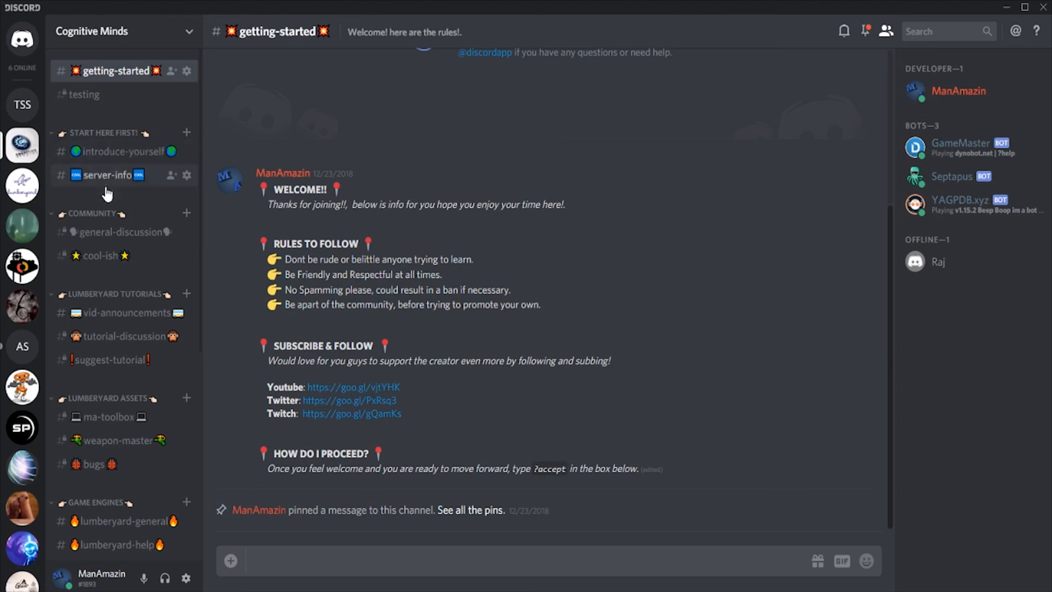
- Switch to Discord and browse the Cognitive Minds server's lumberyard-general, lumberyard-help and lumberyard-cool-stuff channels
scroll(135, 416, down, 4)
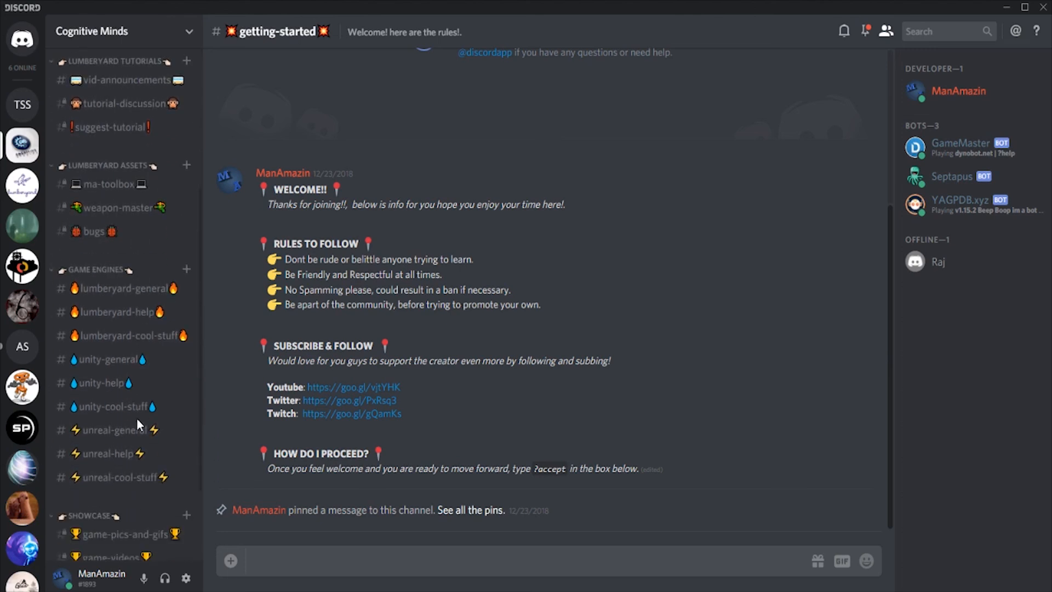
scroll(137, 419, down, 2)
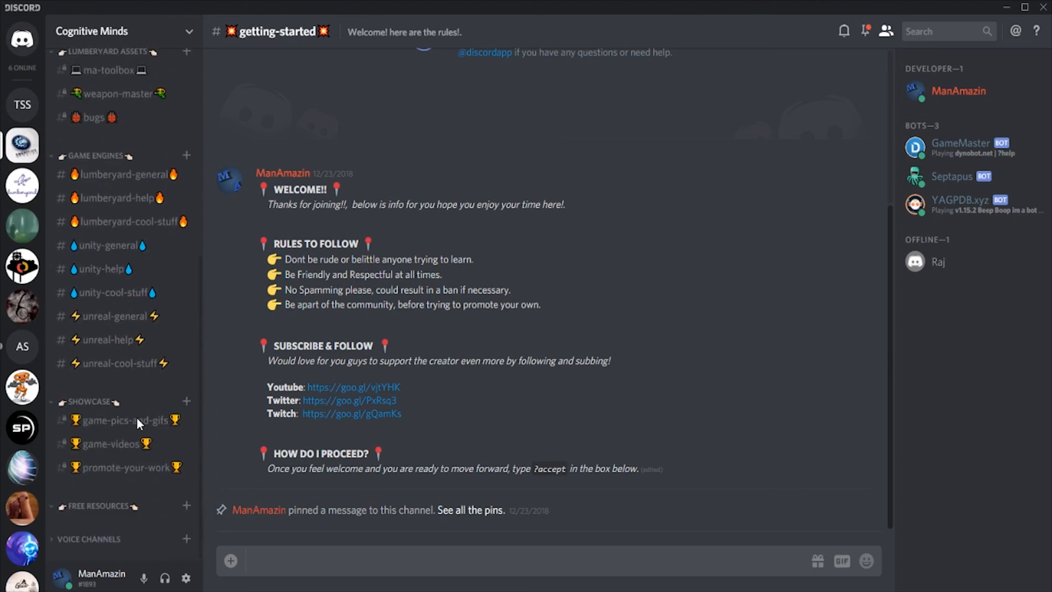
click(126, 180)
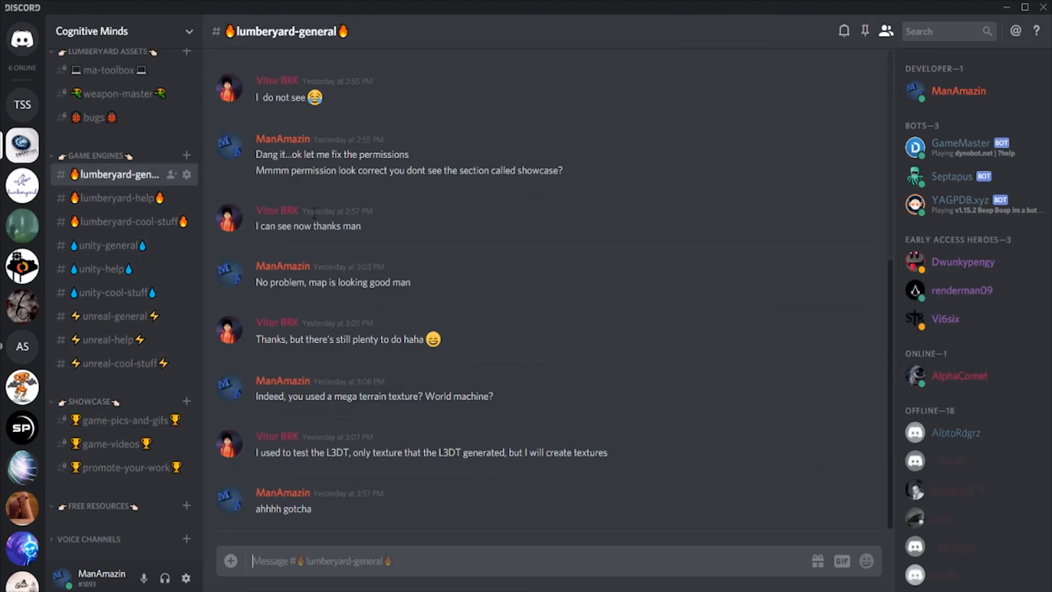
click(115, 202)
click(118, 222)
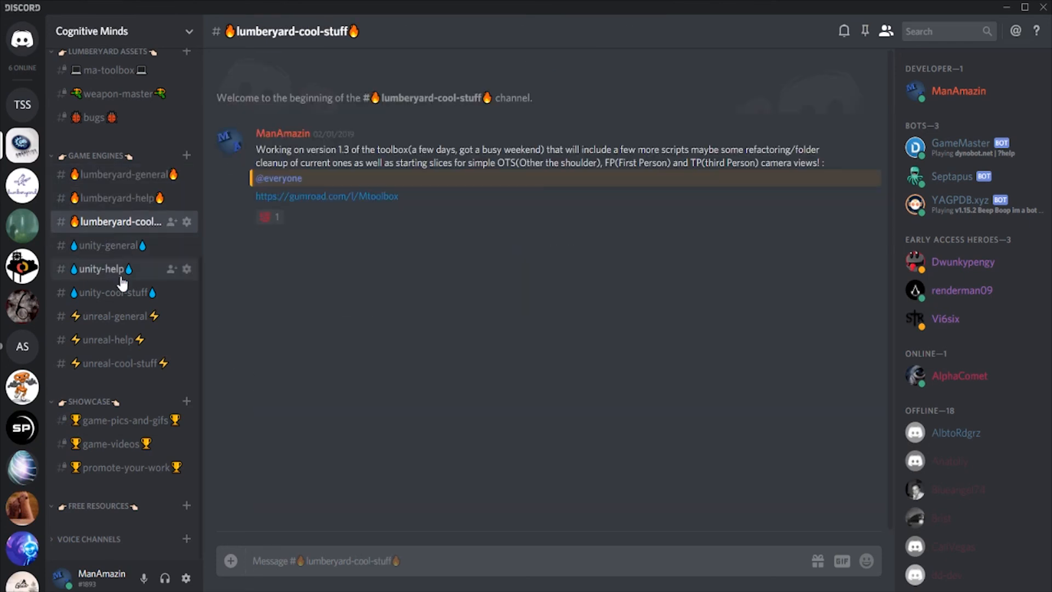